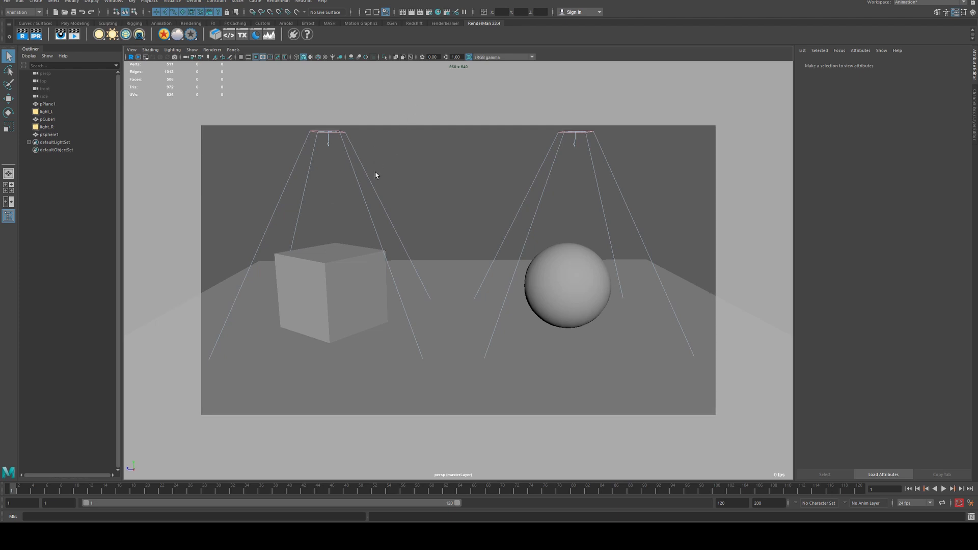
# Step: Open the Render Setup window and select the cube and the floor plane in the viewport
pyautogui.click(447, 12)
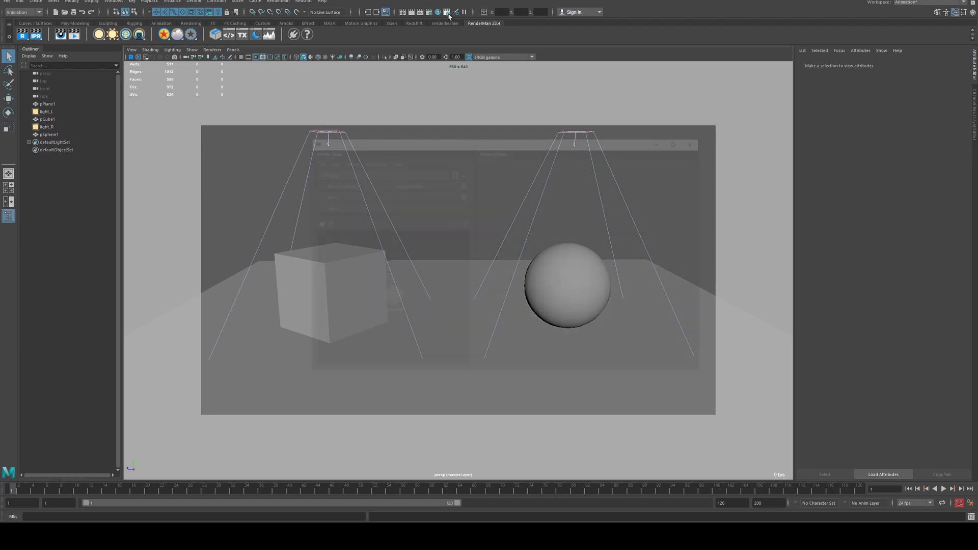
pyautogui.moveTo(457, 145); pyautogui.dragTo(572, 128)
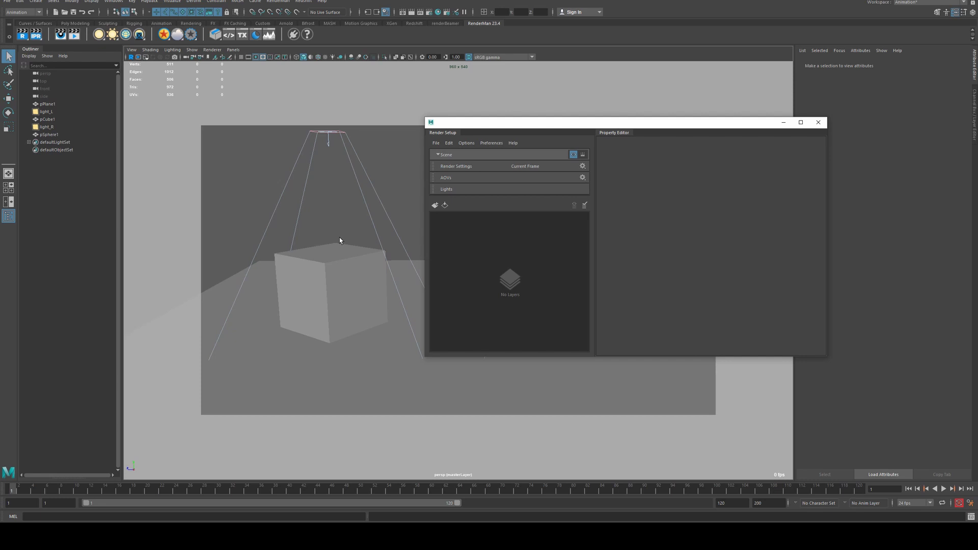
pyautogui.moveTo(336, 236); pyautogui.dragTo(338, 323)
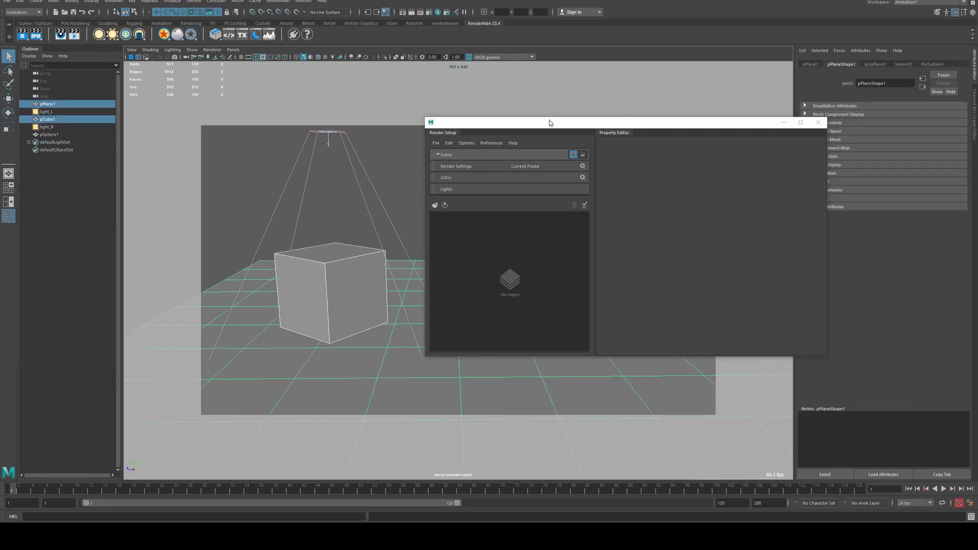
pyautogui.moveTo(549, 120); pyautogui.dragTo(549, 197)
pyautogui.moveTo(773, 197); pyautogui.dragTo(941, 216)
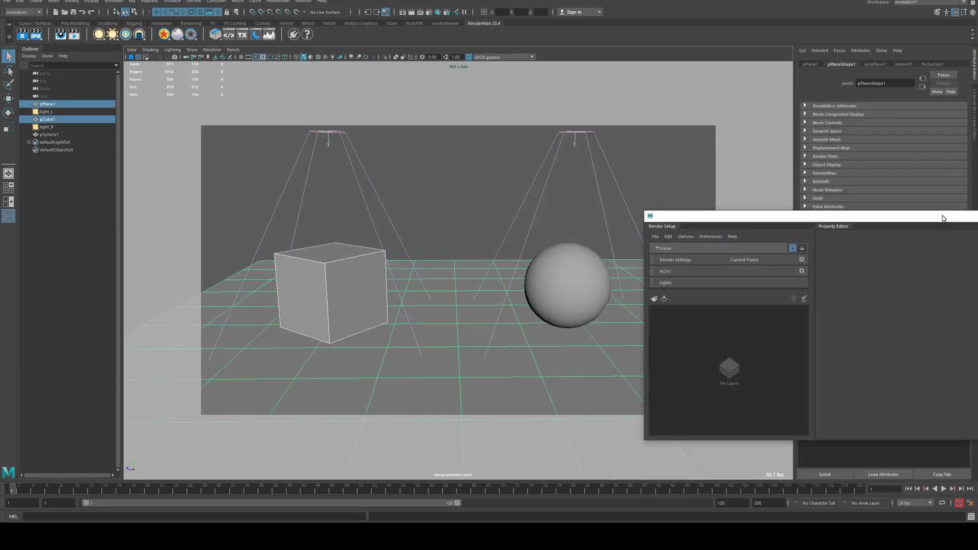
pyautogui.moveTo(818, 219); pyautogui.dragTo(590, 166)
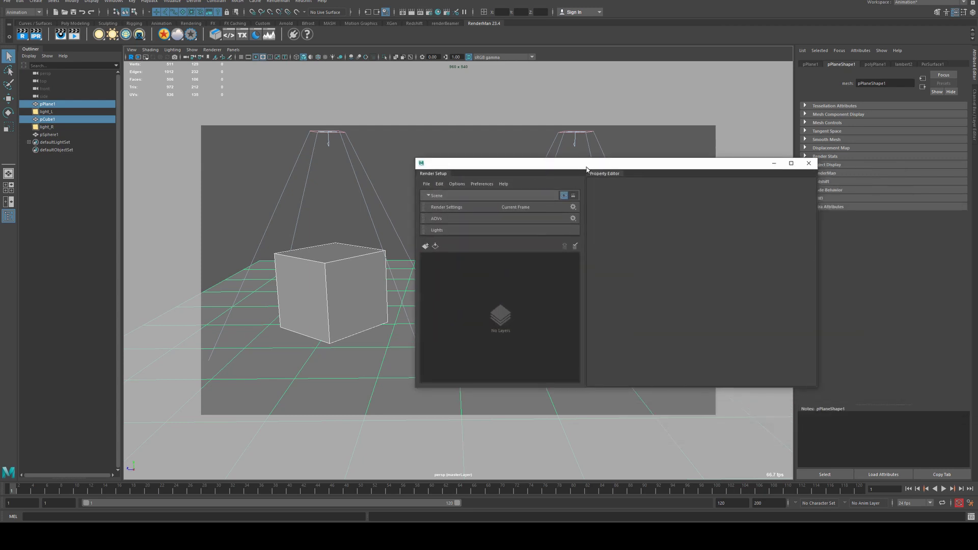
# Step: Create a render layer named left
pyautogui.click(426, 247)
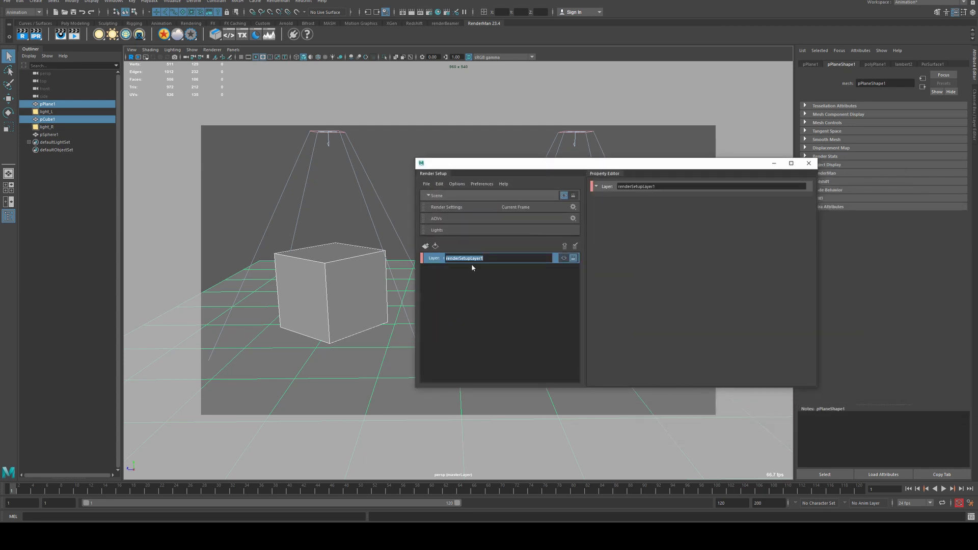
pyautogui.write('left')
pyautogui.press('Return')
# Step: Create a collection in the left layer and add the selected pCube1 and pPlane1 to it
pyautogui.rightClick(478, 261)
pyautogui.click(499, 261)
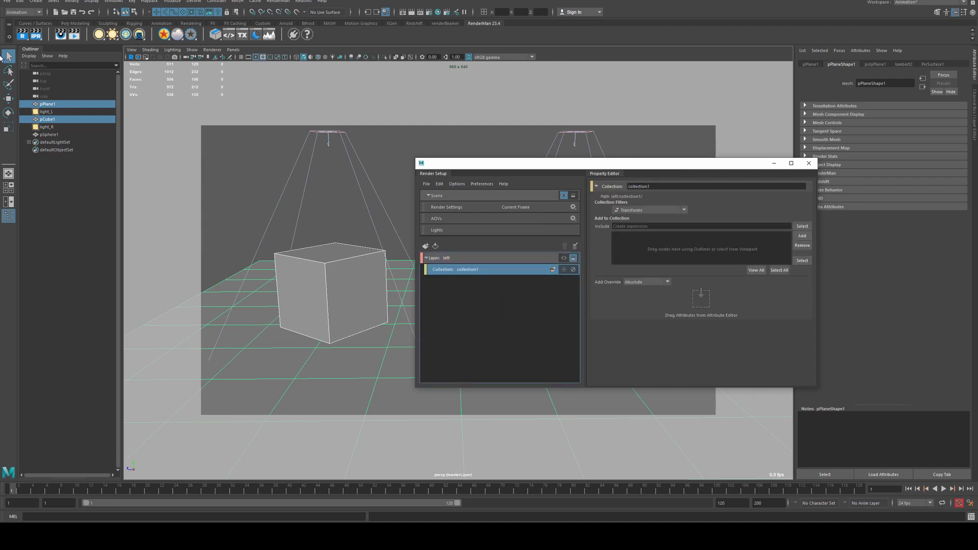
pyautogui.moveTo(56, 104); pyautogui.dragTo(915, 287)
pyautogui.click(803, 236)
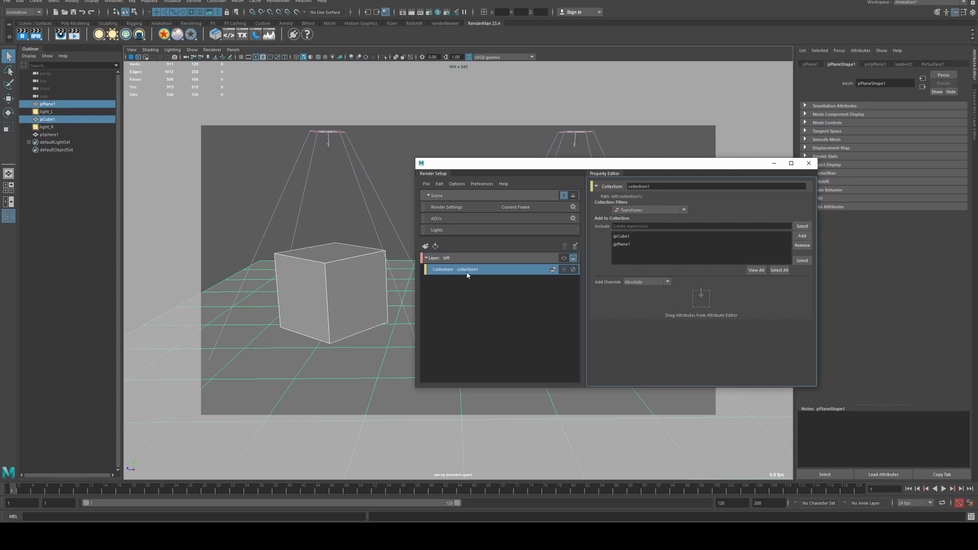
# Step: Make the left layer the visible layer and render it, hiding the render window's catalog and minimizing that window after viewing
pyautogui.click(564, 257)
pyautogui.moveTo(563, 171); pyautogui.dragTo(613, 184)
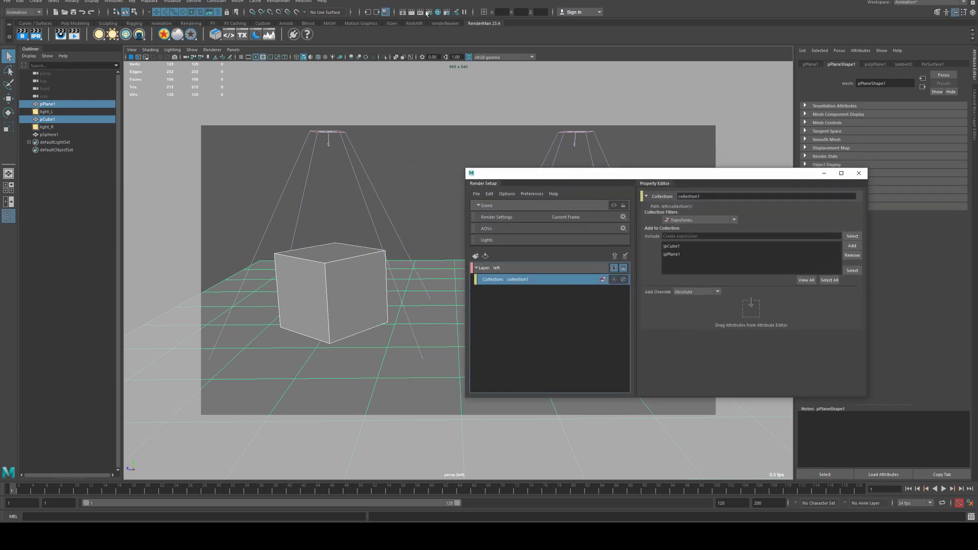
pyautogui.click(422, 13)
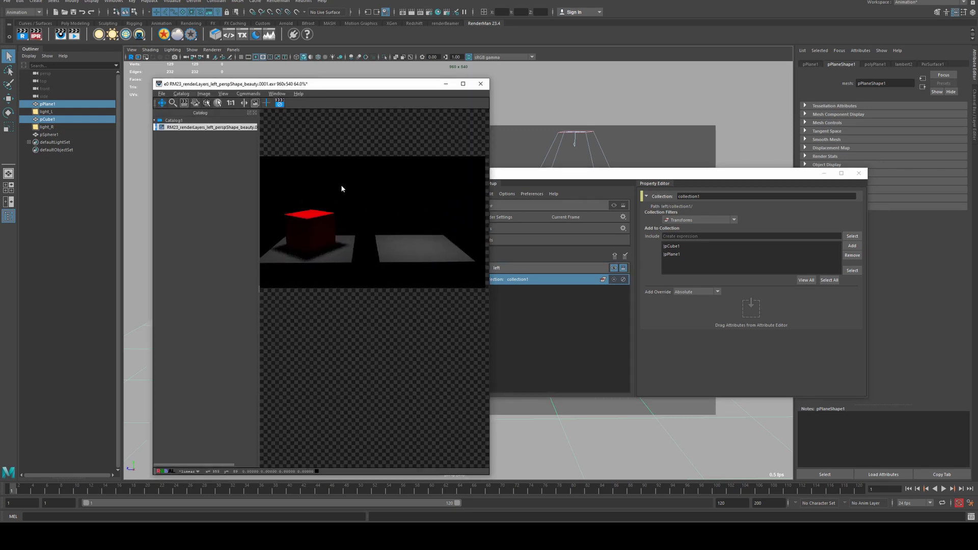
pyautogui.click(279, 103)
pyautogui.click(445, 84)
# Step: Create an absolute override for the intensity of light_R in the left layer
pyautogui.moveTo(616, 177); pyautogui.dragTo(588, 187)
pyautogui.click(547, 281)
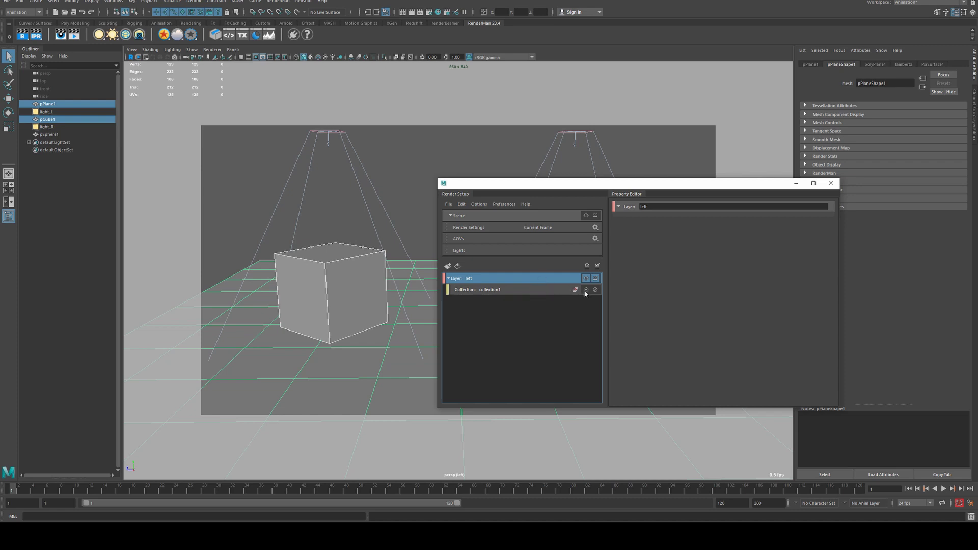
pyautogui.click(552, 290)
pyautogui.click(555, 280)
pyautogui.moveTo(565, 189); pyautogui.dragTo(502, 217)
pyautogui.moveTo(509, 155); pyautogui.dragTo(599, 130)
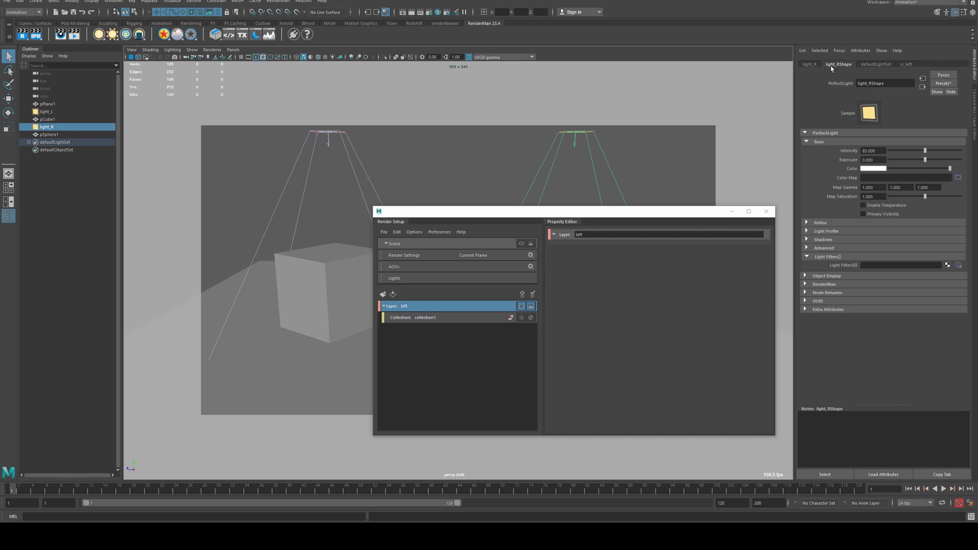
pyautogui.rightClick(847, 154)
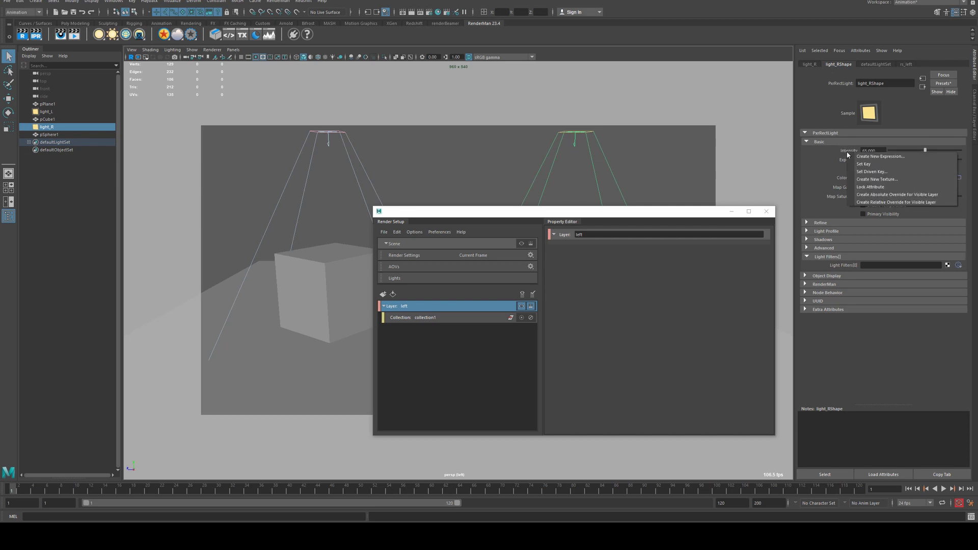
pyautogui.click(901, 198)
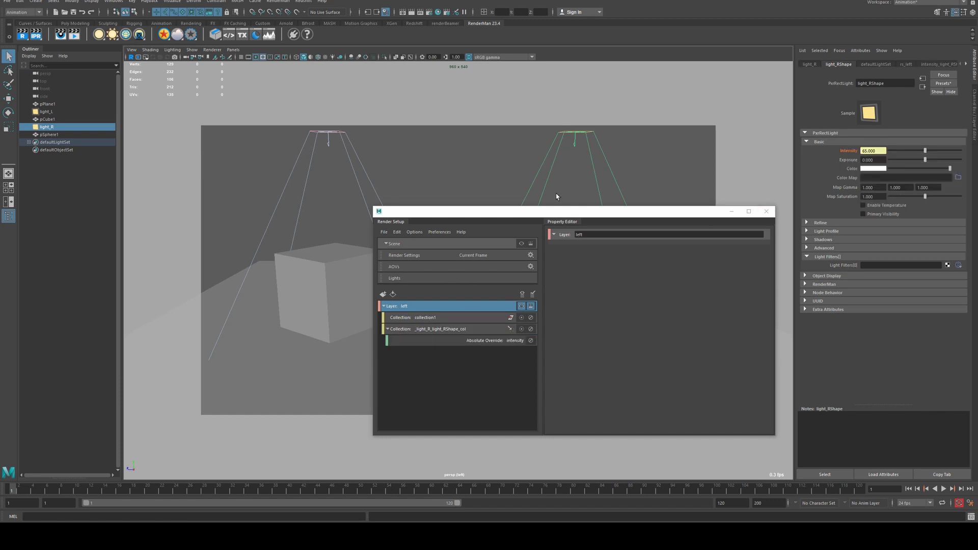
# Step: Isolate both collections of the left layer and set the light_R intensity override to 0
pyautogui.moveTo(551, 212); pyautogui.dragTo(392, 164)
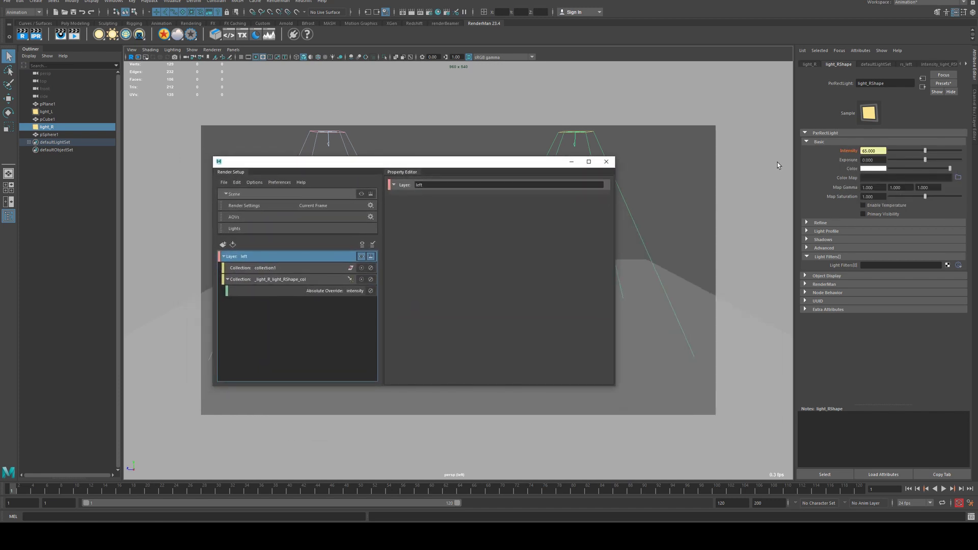
pyautogui.click(361, 268)
pyautogui.click(361, 279)
pyautogui.click(298, 281)
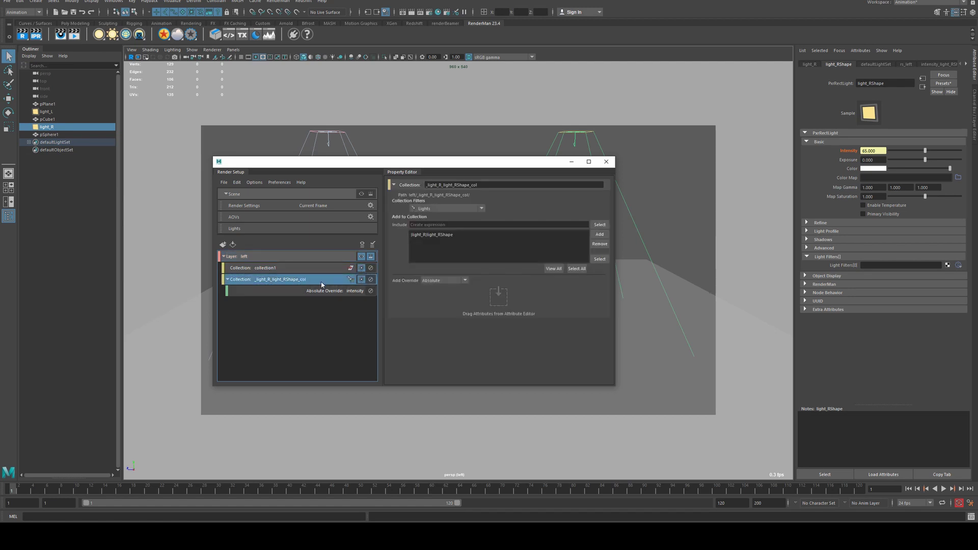
pyautogui.click(362, 293)
pyautogui.moveTo(535, 202); pyautogui.dragTo(459, 204)
pyautogui.moveTo(461, 162); pyautogui.dragTo(700, 143)
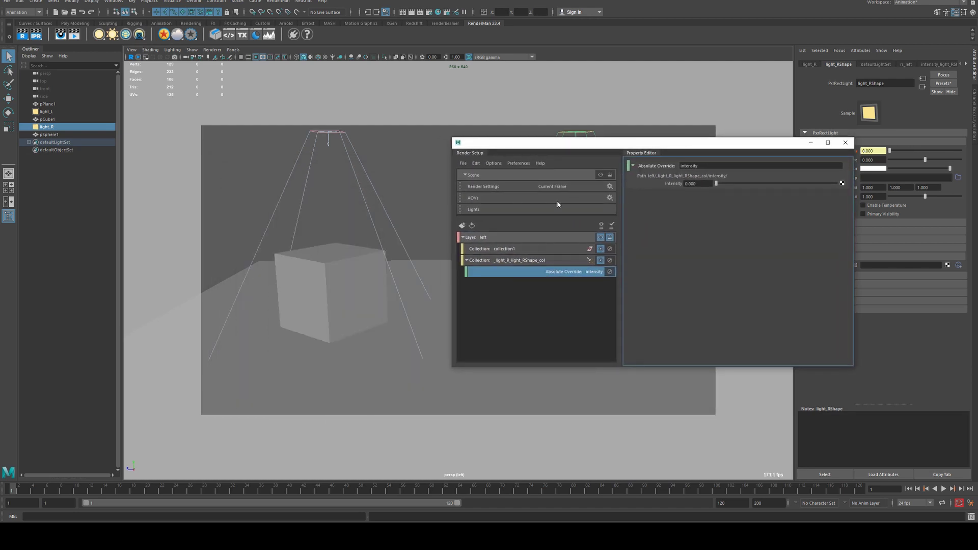
# Step: Render the left layer to check its lighting, and collapse its contents in Render Setup
pyautogui.click(41, 45)
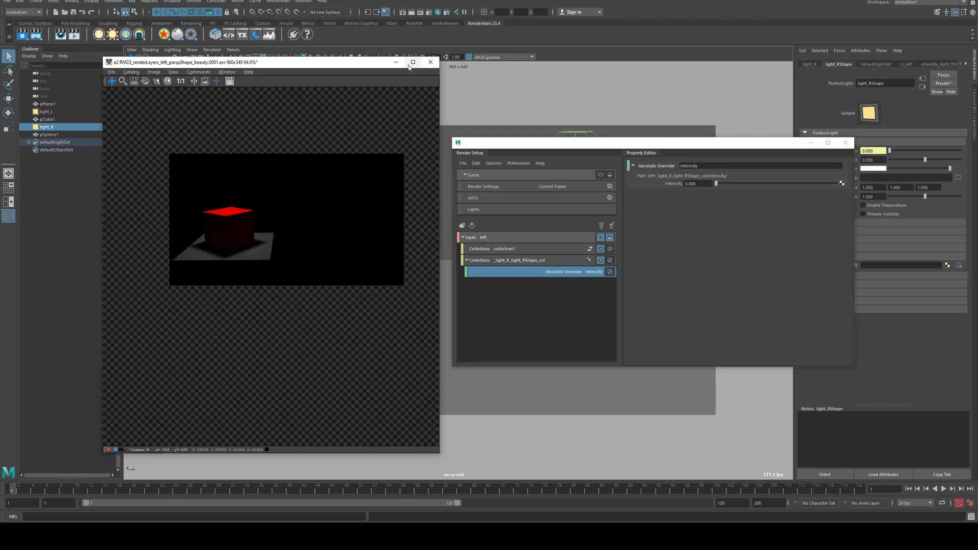
pyautogui.click(396, 61)
pyautogui.click(462, 238)
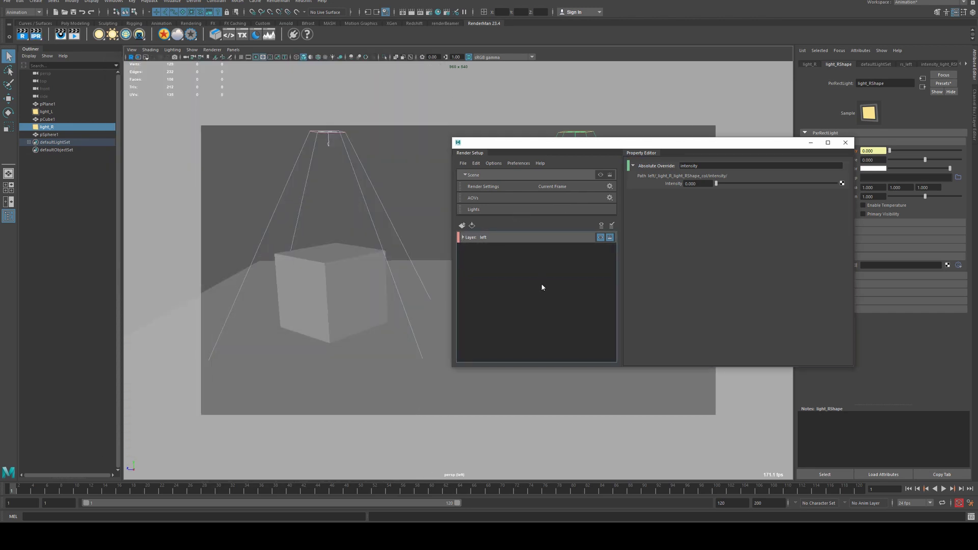
# Step: Create a second render layer named right
pyautogui.moveTo(573, 149); pyautogui.dragTo(557, 173)
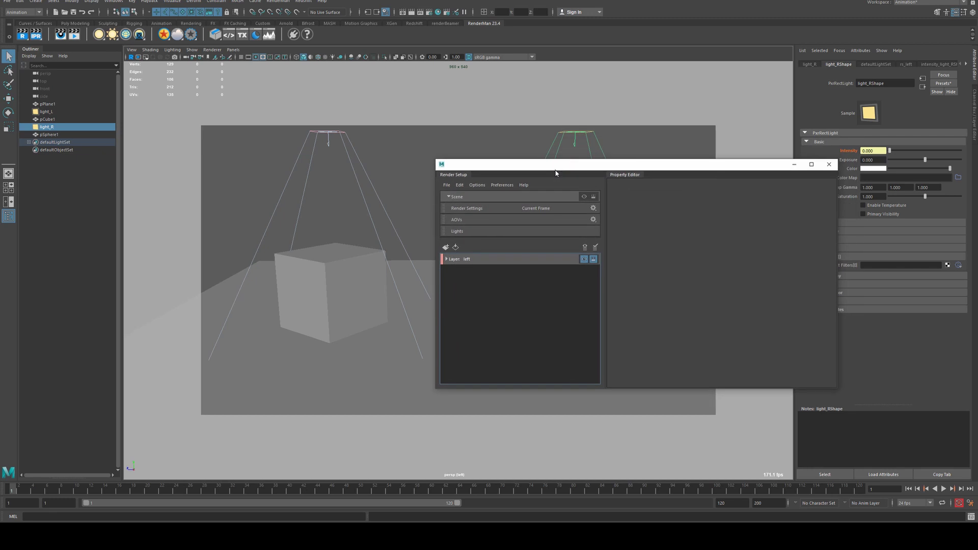
pyautogui.click(446, 250)
pyautogui.write('r')
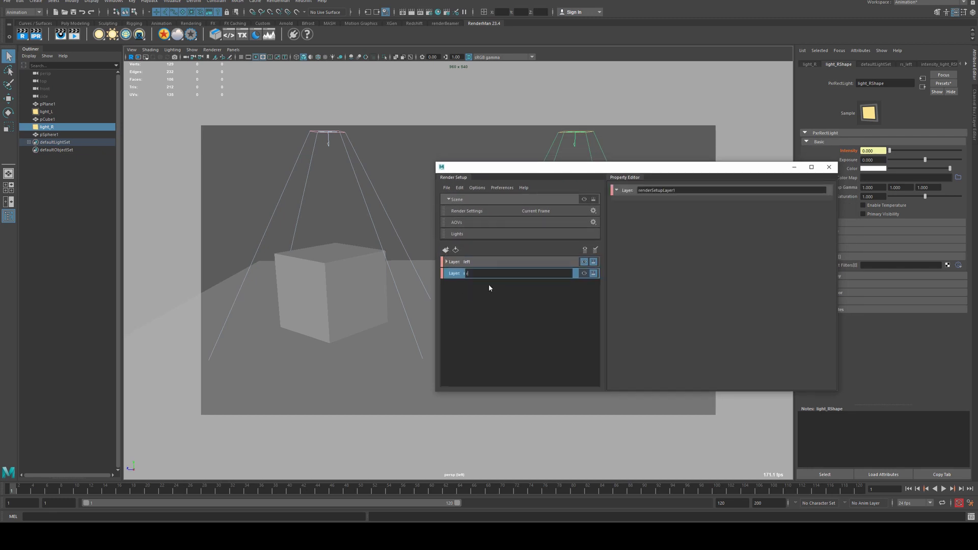
pyautogui.write('ight')
pyautogui.press('Return')
# Step: Make the master scene visible and select the sphere and the floor plane in the viewport
pyautogui.moveTo(663, 168); pyautogui.dragTo(312, 145)
pyautogui.click(233, 177)
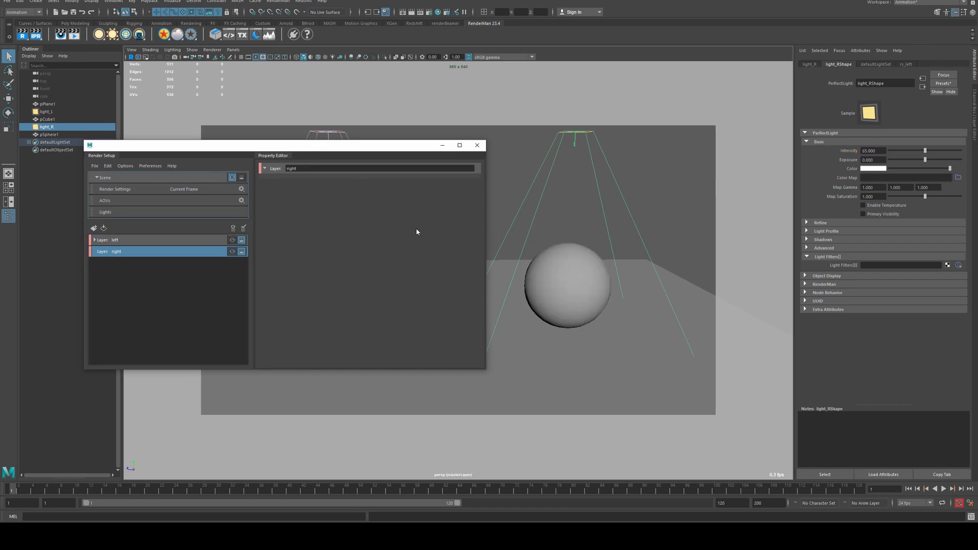
pyautogui.moveTo(568, 222); pyautogui.dragTo(570, 331)
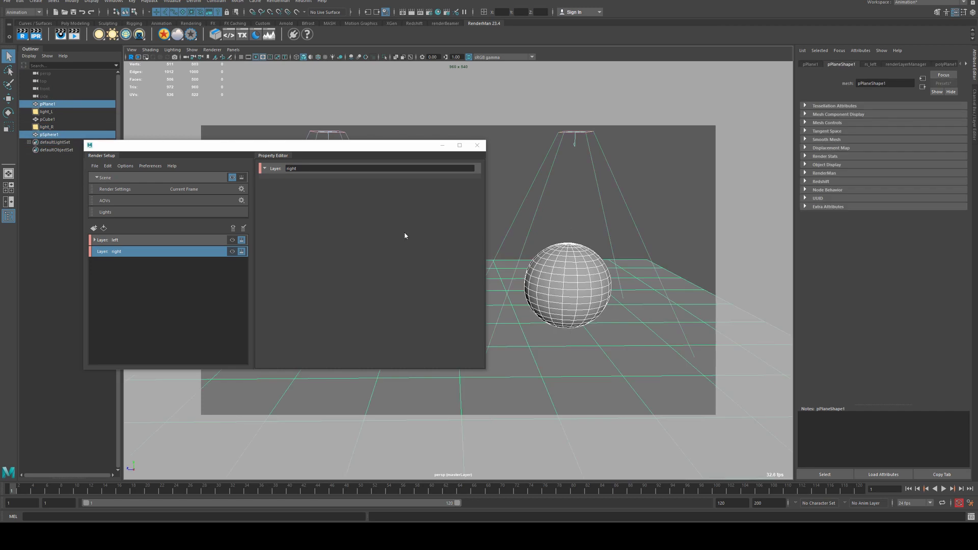
pyautogui.moveTo(331, 142)
pyautogui.mouseDown()
pyautogui.moveTo(357, 138)
pyautogui.moveTo(318, 137)
pyautogui.mouseUp()
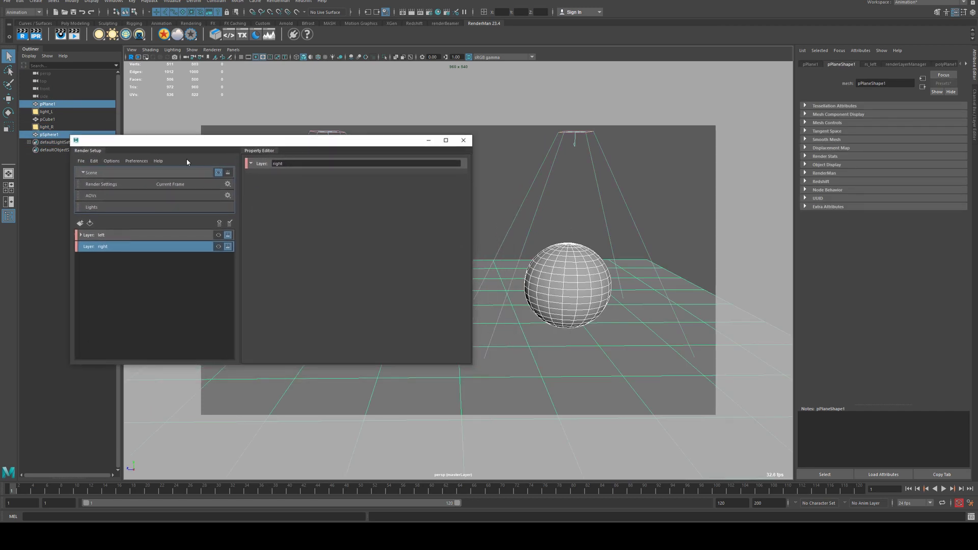
# Step: Create a collection in the right layer and add the selected pSphere1 and pPlane1 to it
pyautogui.rightClick(110, 246)
pyautogui.click(136, 249)
pyautogui.press('Return')
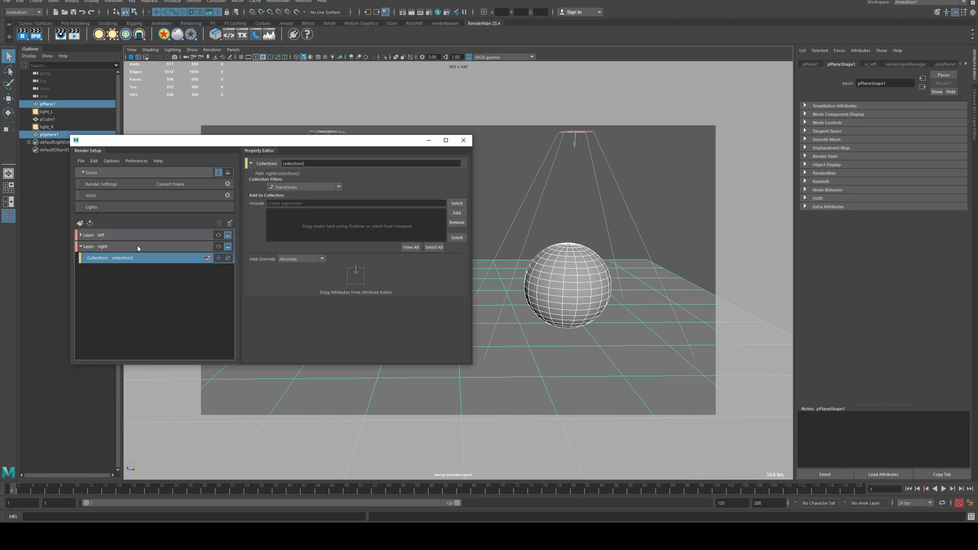
pyautogui.click(457, 213)
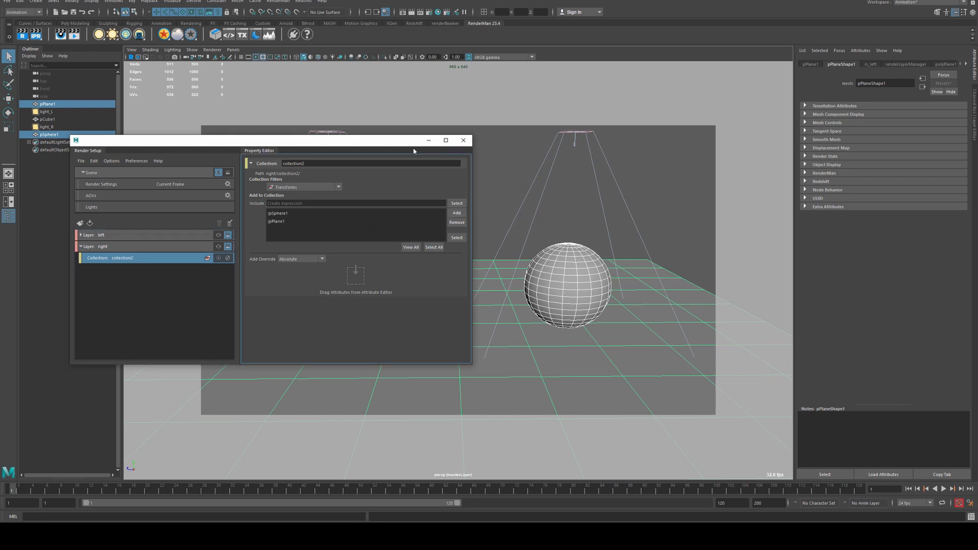
pyautogui.moveTo(395, 143); pyautogui.dragTo(440, 150)
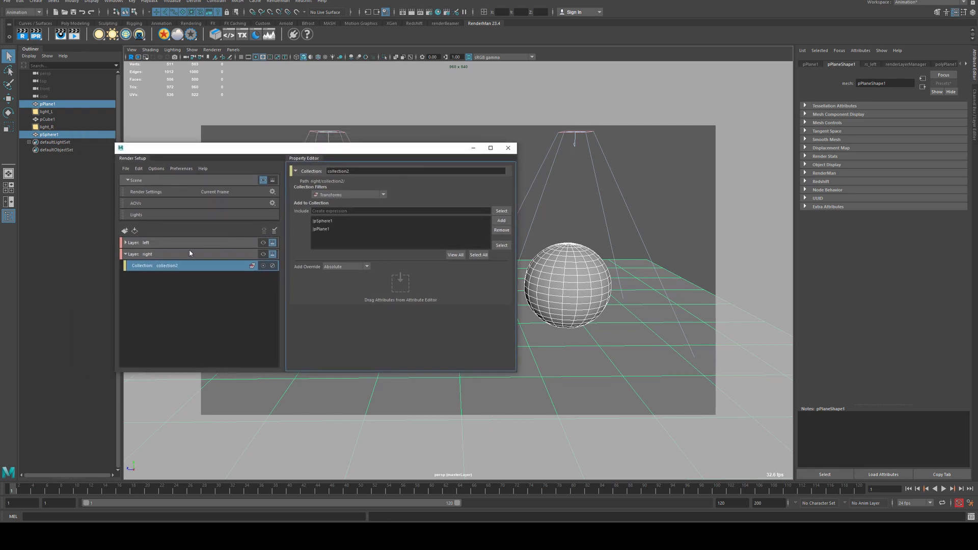
# Step: Make the right layer visible and create an absolute override for the intensity of light_L in it
pyautogui.click(196, 255)
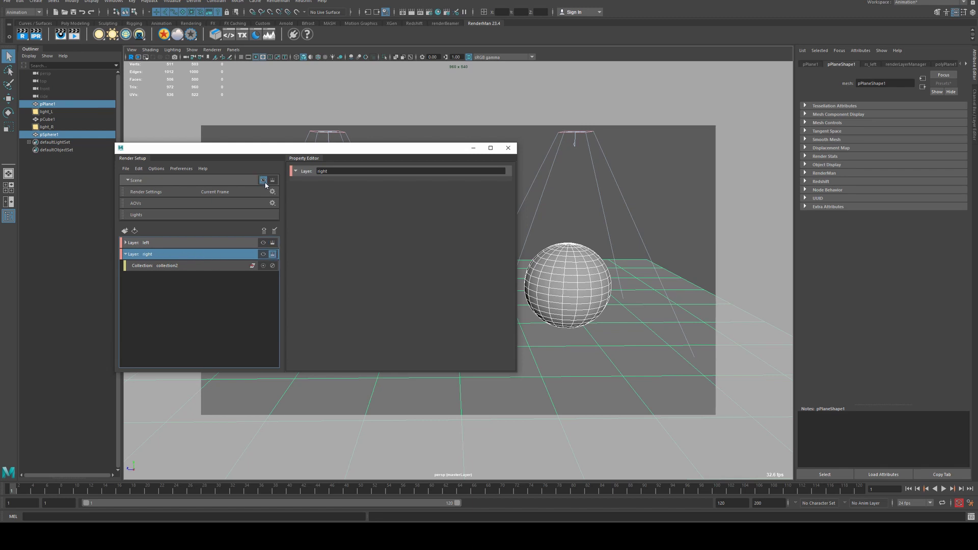
pyautogui.click(264, 254)
pyautogui.moveTo(365, 149); pyautogui.dragTo(381, 174)
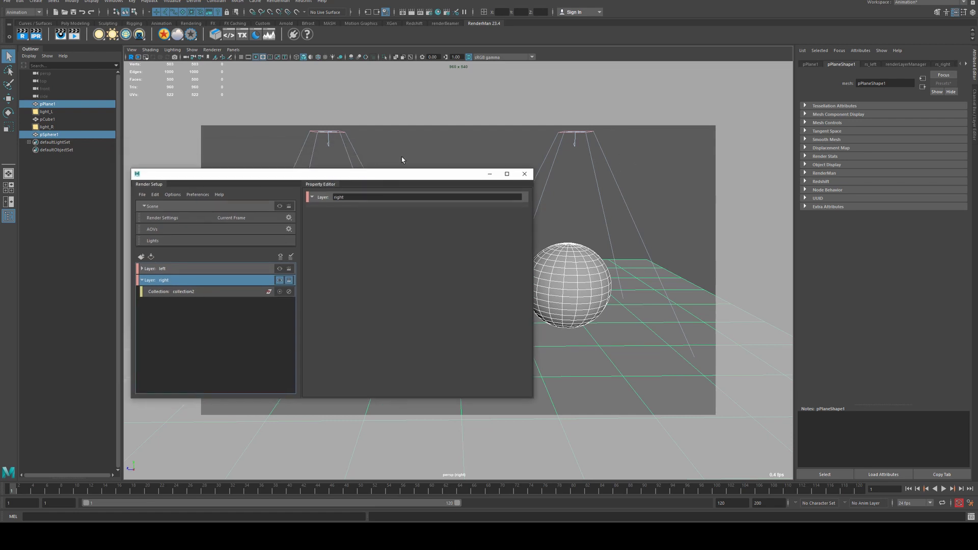
pyautogui.click(318, 133)
pyautogui.rightClick(860, 151)
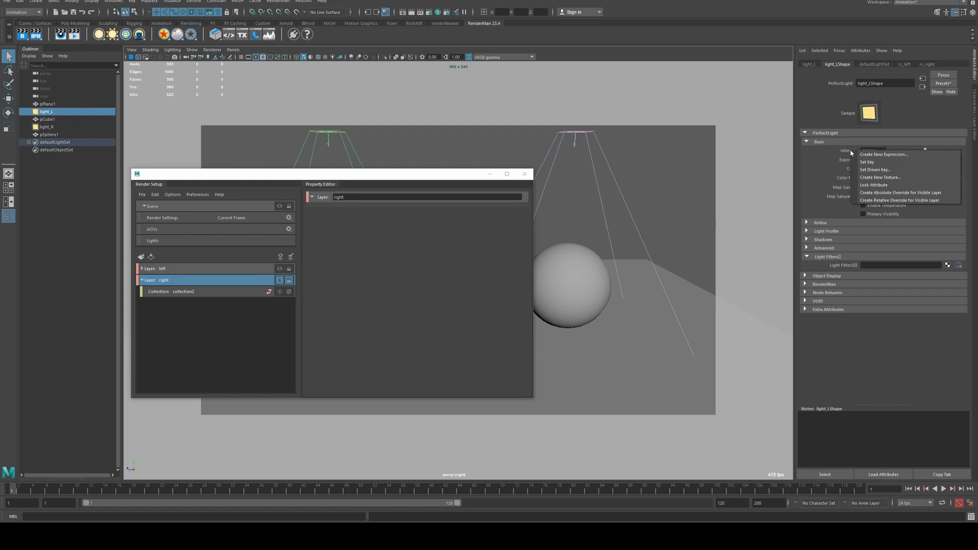
pyautogui.click(890, 193)
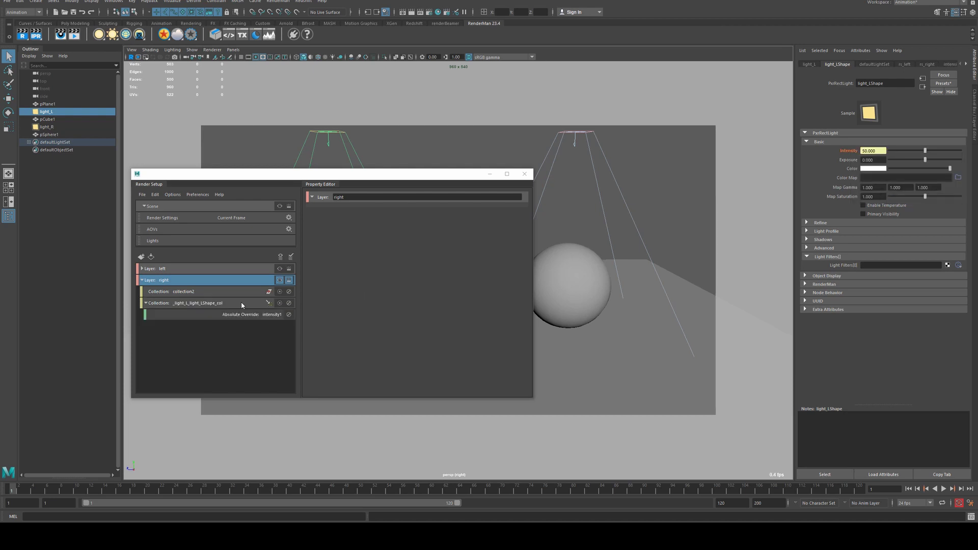
# Step: Isolate both collections of the right layer and set the light_L intensity override to 0
pyautogui.click(279, 293)
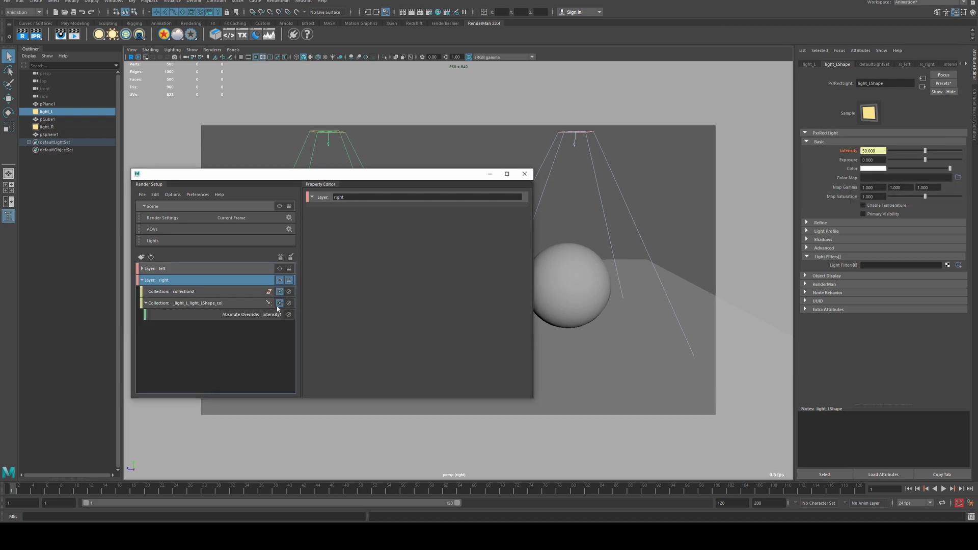
pyautogui.click(268, 316)
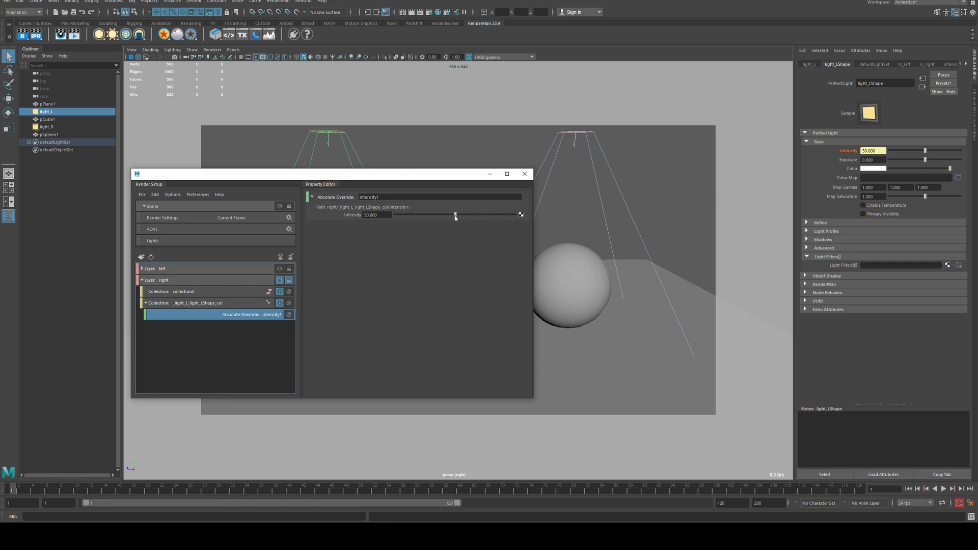
pyautogui.moveTo(455, 215); pyautogui.dragTo(387, 216)
# Step: Compare the intensity of light_R between the left and right layers, ending with the right layer visible
pyautogui.moveTo(527, 148); pyautogui.dragTo(637, 98)
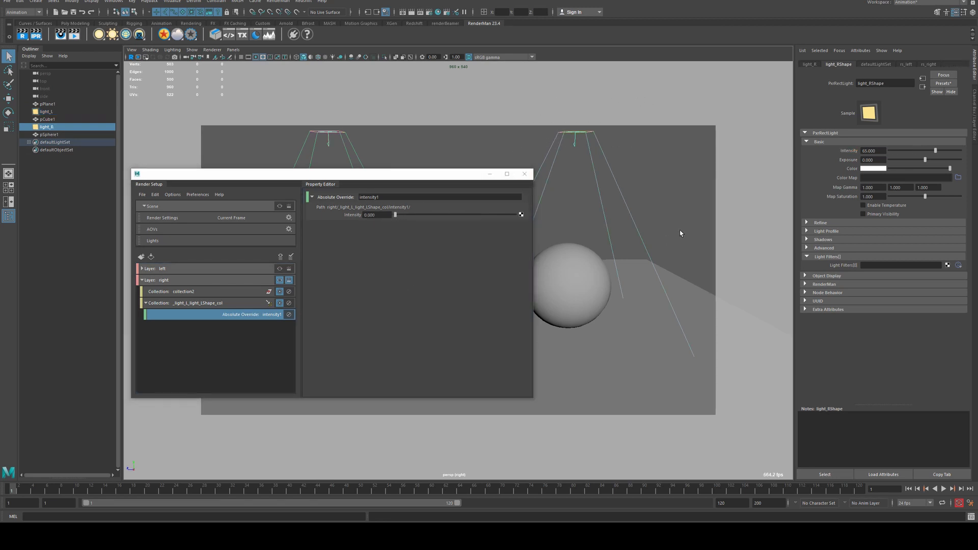
pyautogui.click(280, 269)
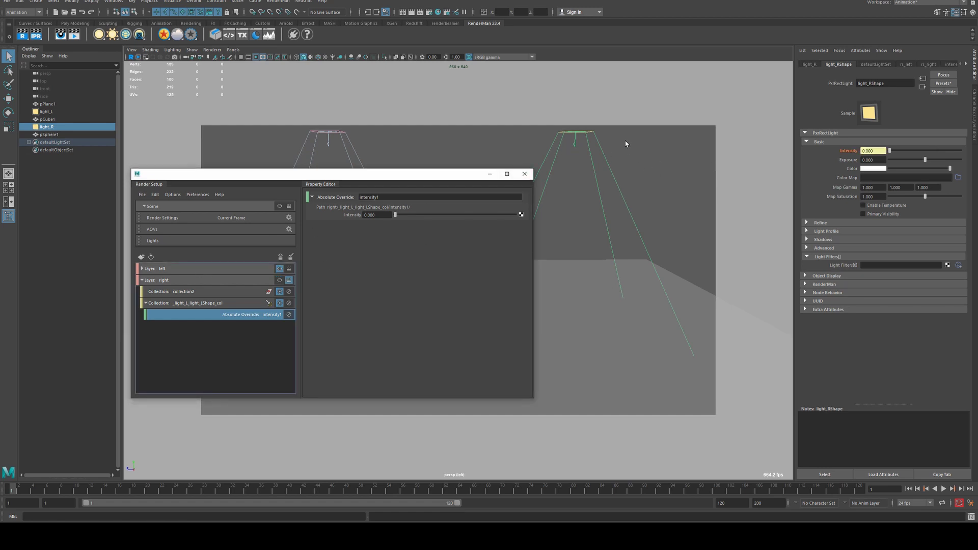
pyautogui.click(280, 281)
# Step: Render the right layer to check its lighting, and collapse its contents in Render Setup
pyautogui.moveTo(322, 174); pyautogui.dragTo(634, 152)
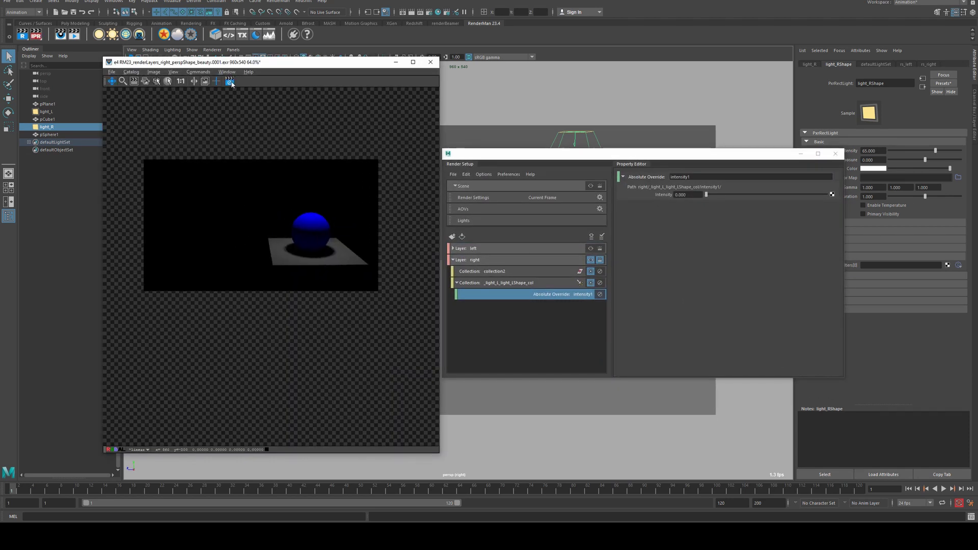
pyautogui.click(563, 151)
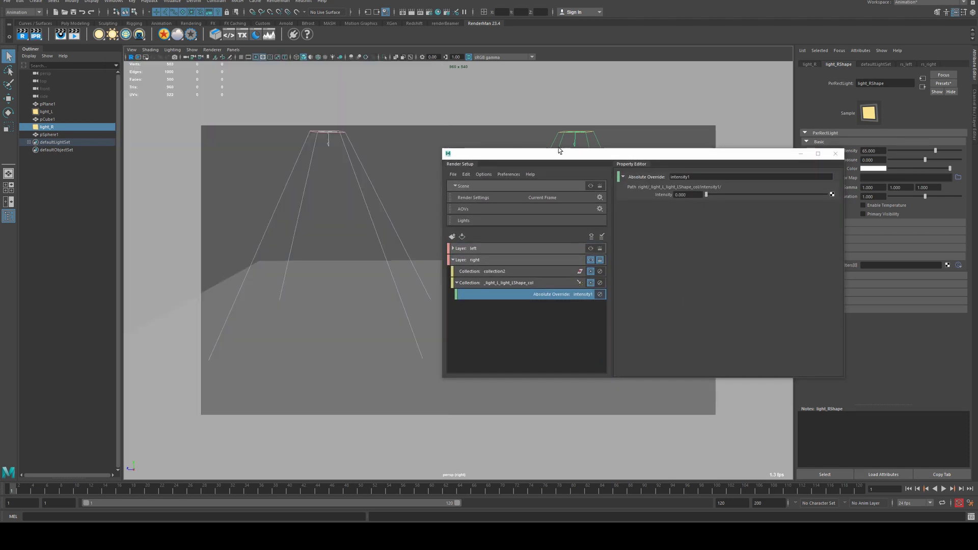
pyautogui.click(453, 261)
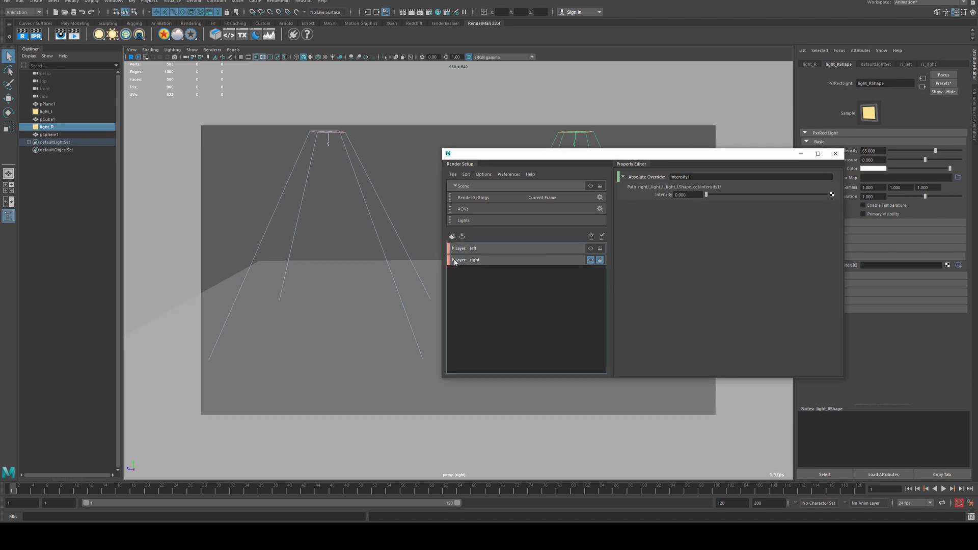
# Step: Make the left layer and the master scene renderable
pyautogui.click(600, 249)
pyautogui.click(601, 187)
pyautogui.click(600, 187)
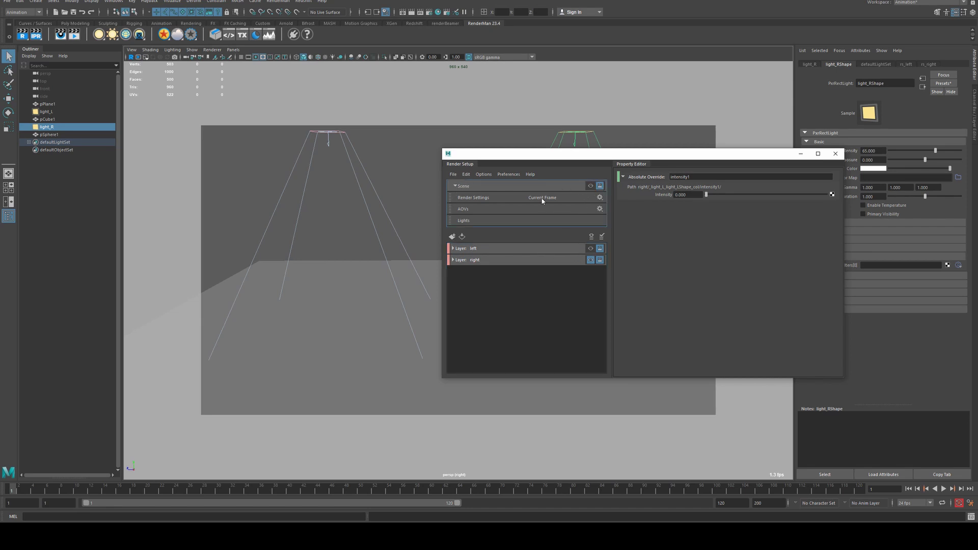